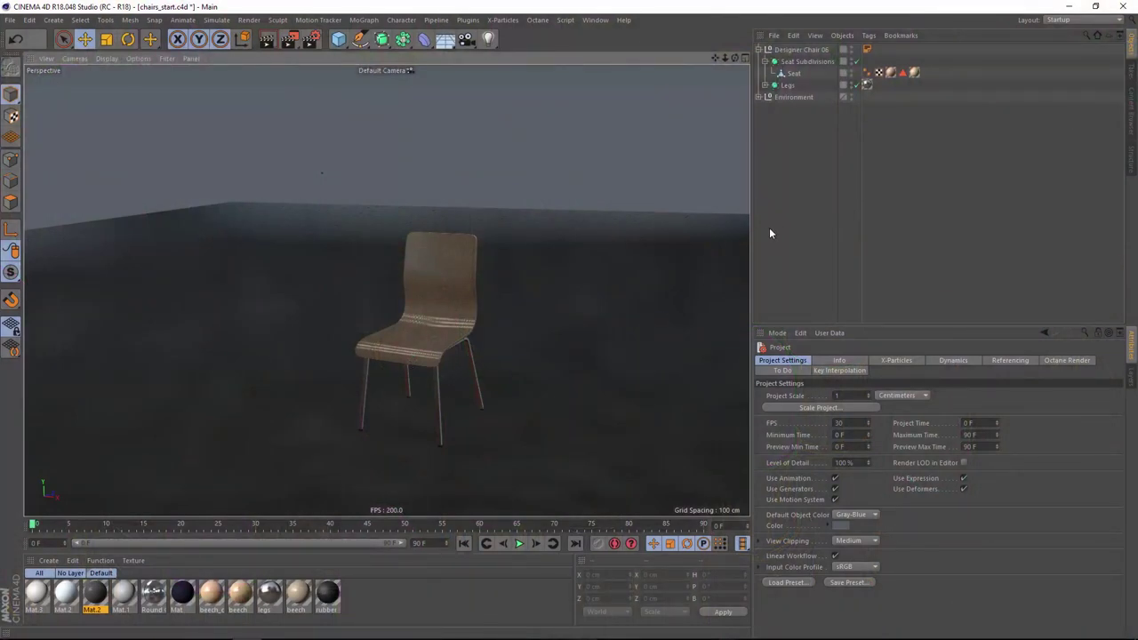
# Step: Add a MoGraph Cloner as the parent of the Designer Chair 06 object
pyautogui.click(823, 49)
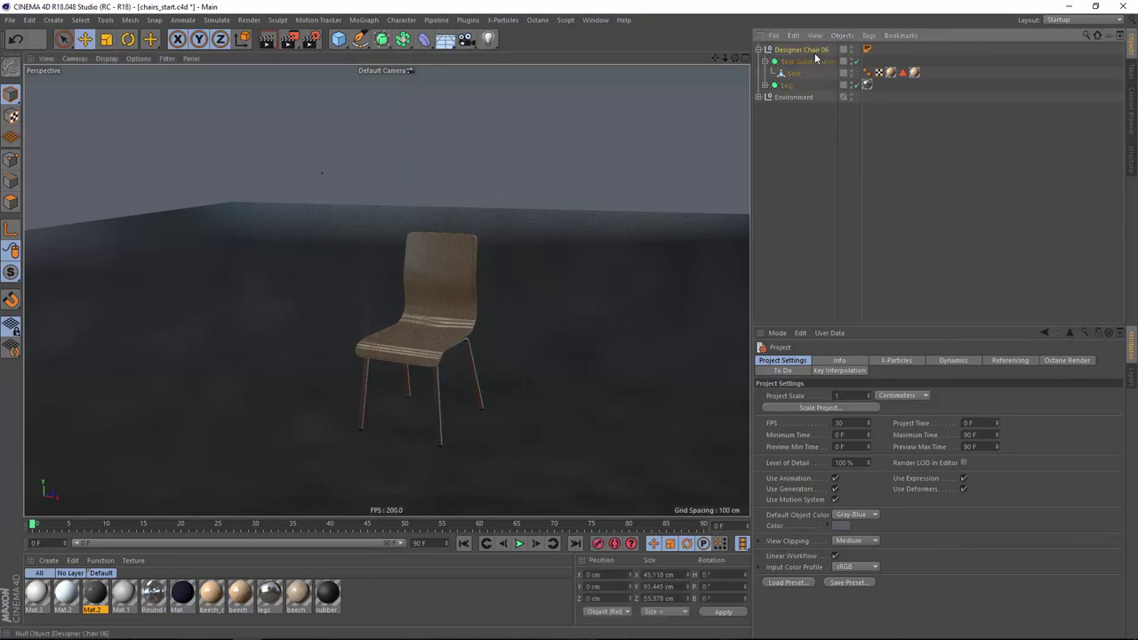
pyautogui.click(247, 15)
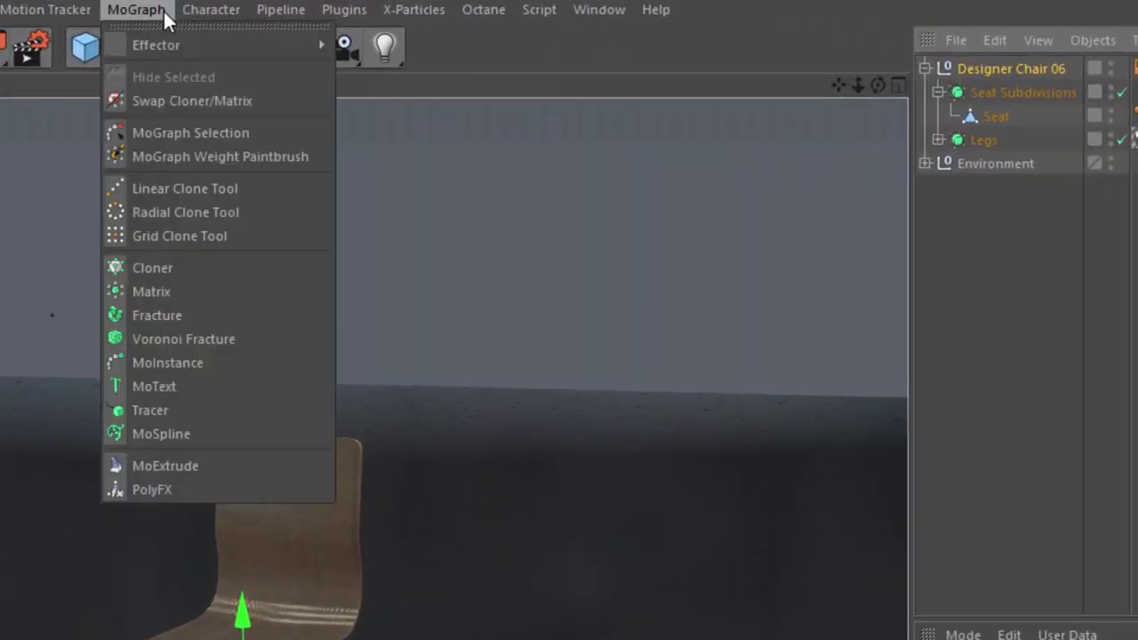
pyautogui.keyDown('alt'); pyautogui.click(211, 267); pyautogui.keyUp('alt')
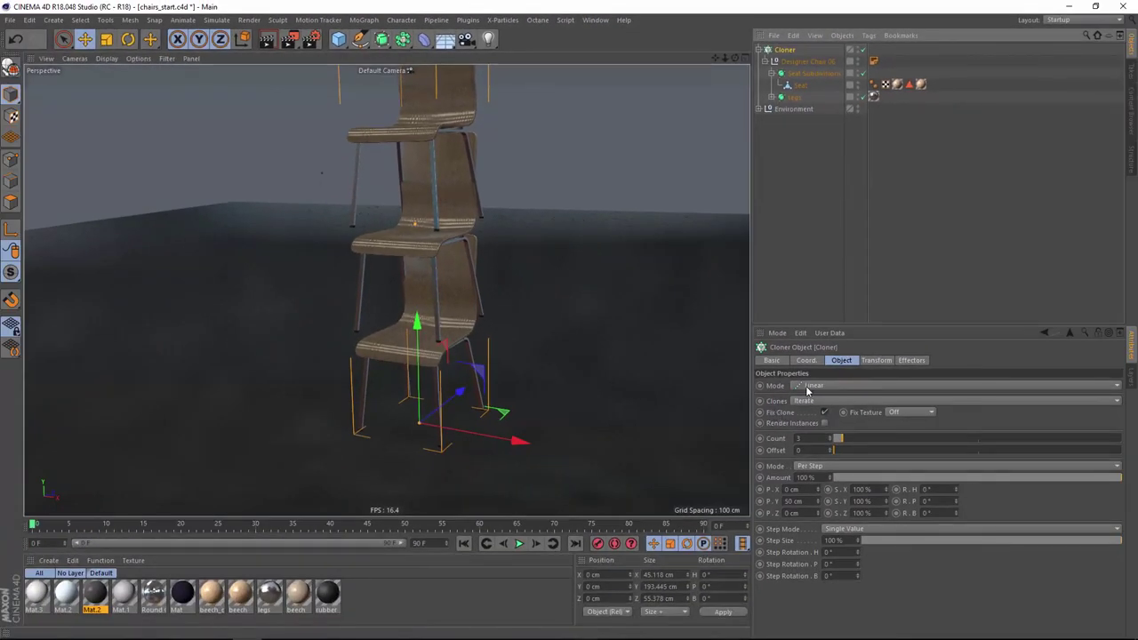
# Step: Arrange the chair clones as a single-level grid array with a count of 3 × 1 × 3
pyautogui.click(807, 387)
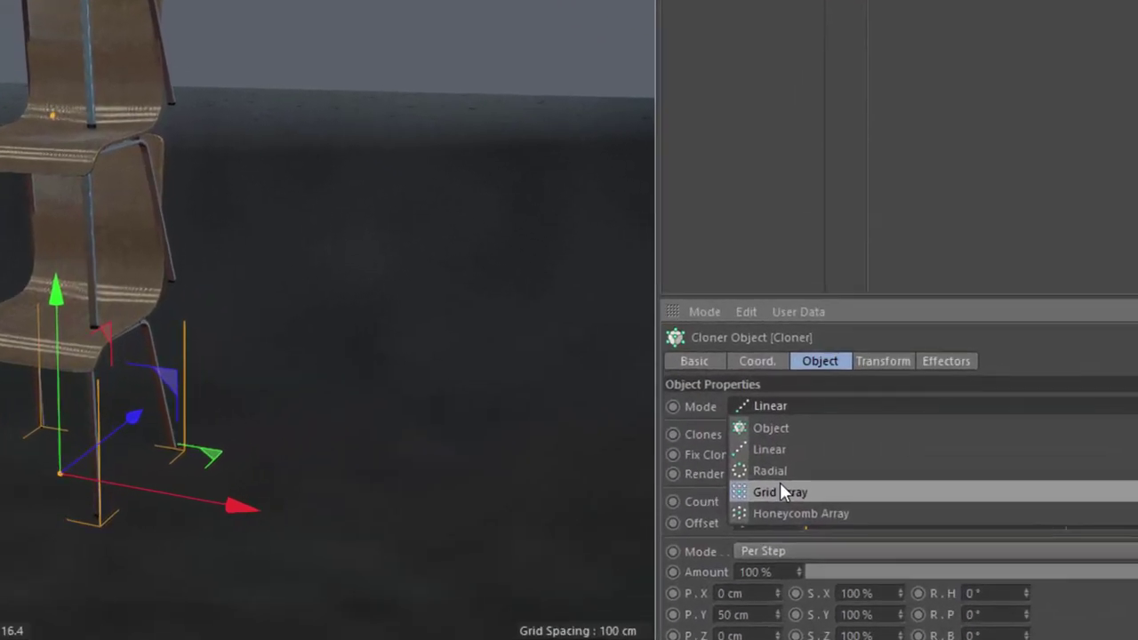
pyautogui.click(819, 433)
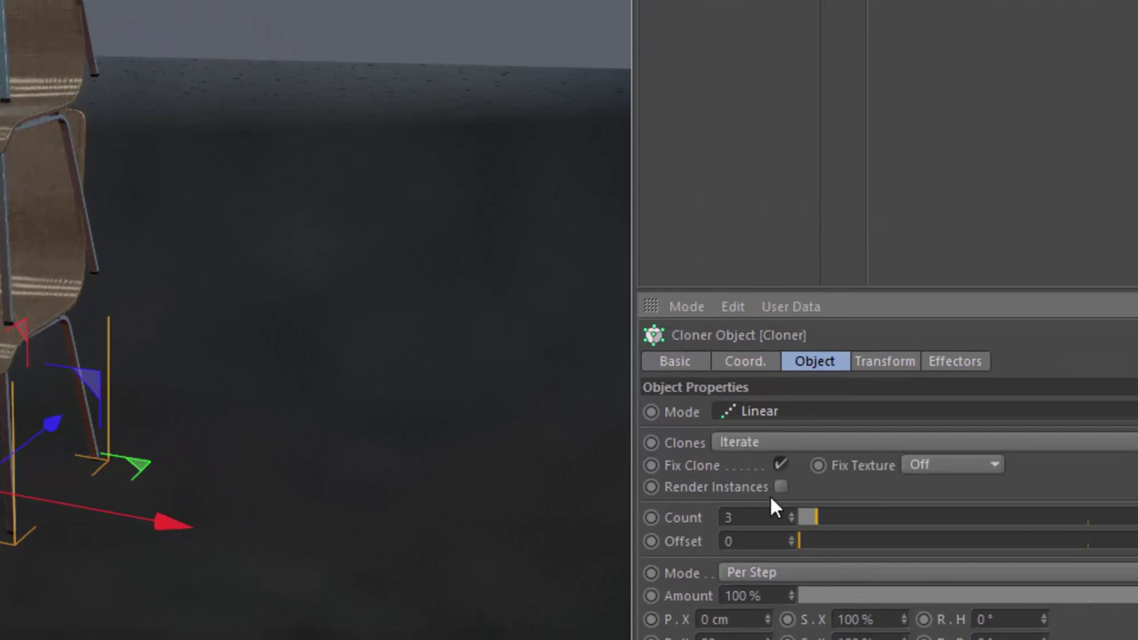
pyautogui.doubleClick(803, 517)
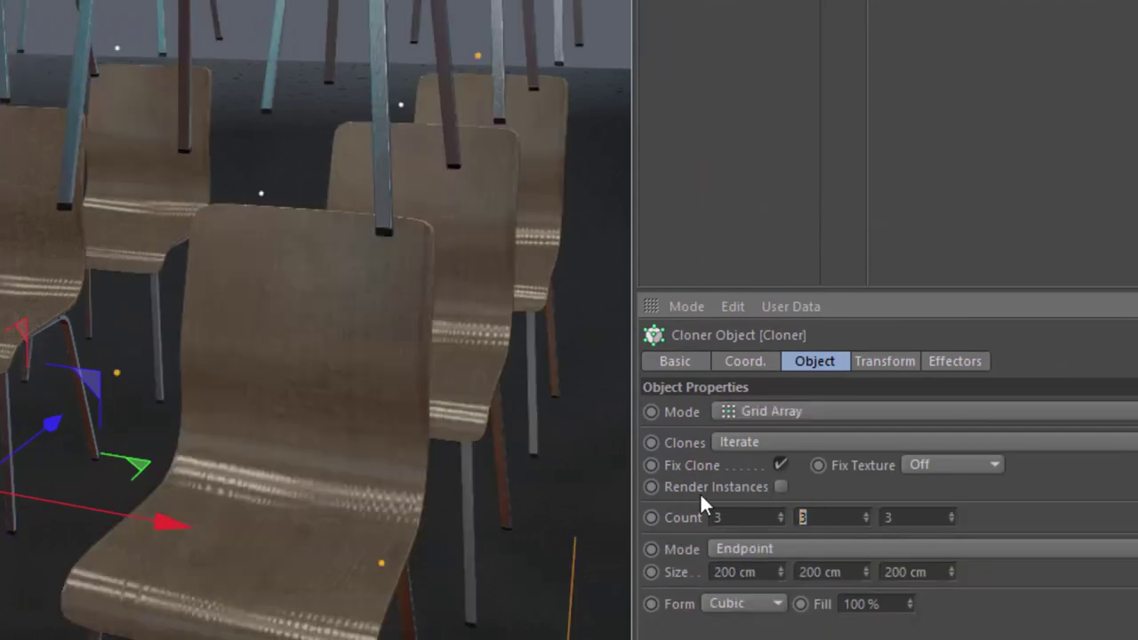
pyautogui.write('1')
pyautogui.press('Return')
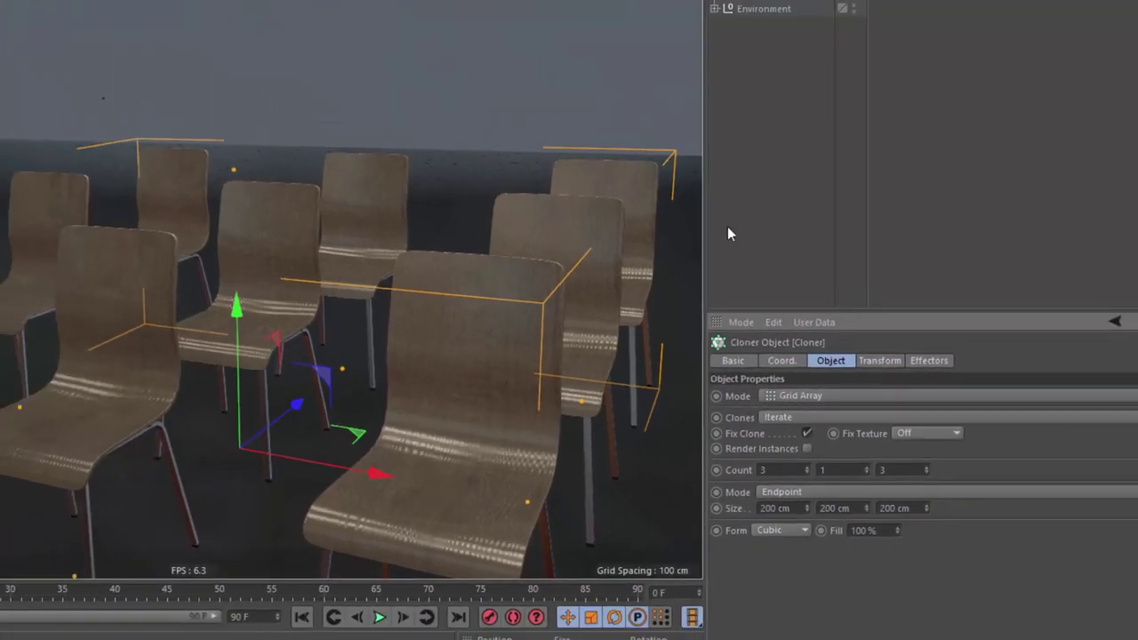
pyautogui.moveTo(731, 57); pyautogui.dragTo(722, 68)
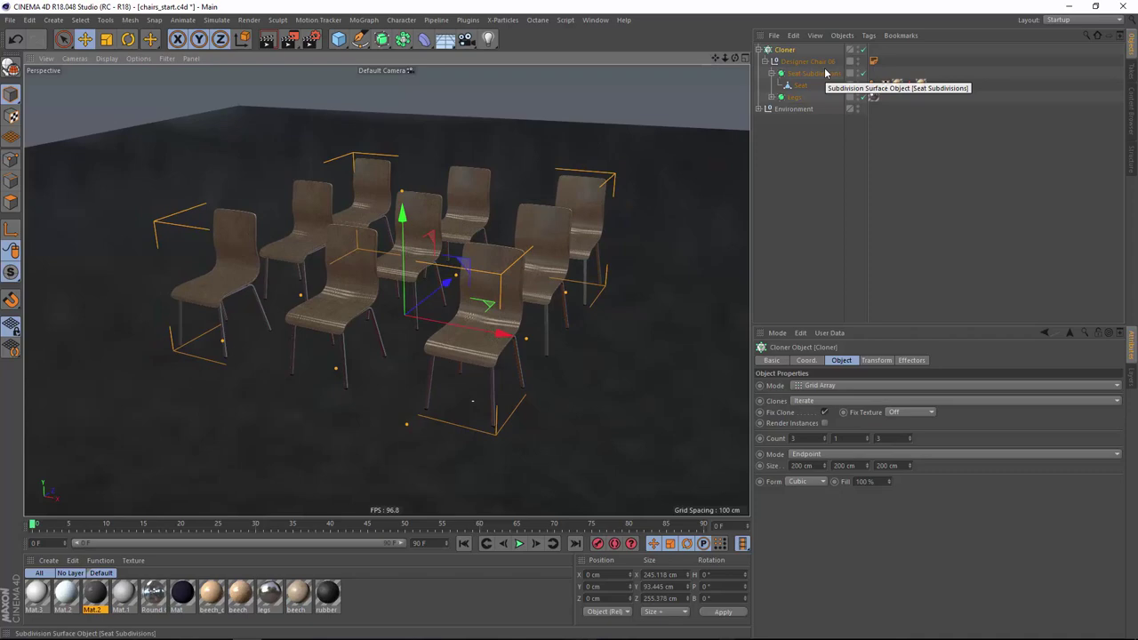
# Step: Change the Cloner to Honeycomb Array mode and orient it to the Y (XZ) plane
pyautogui.click(967, 385)
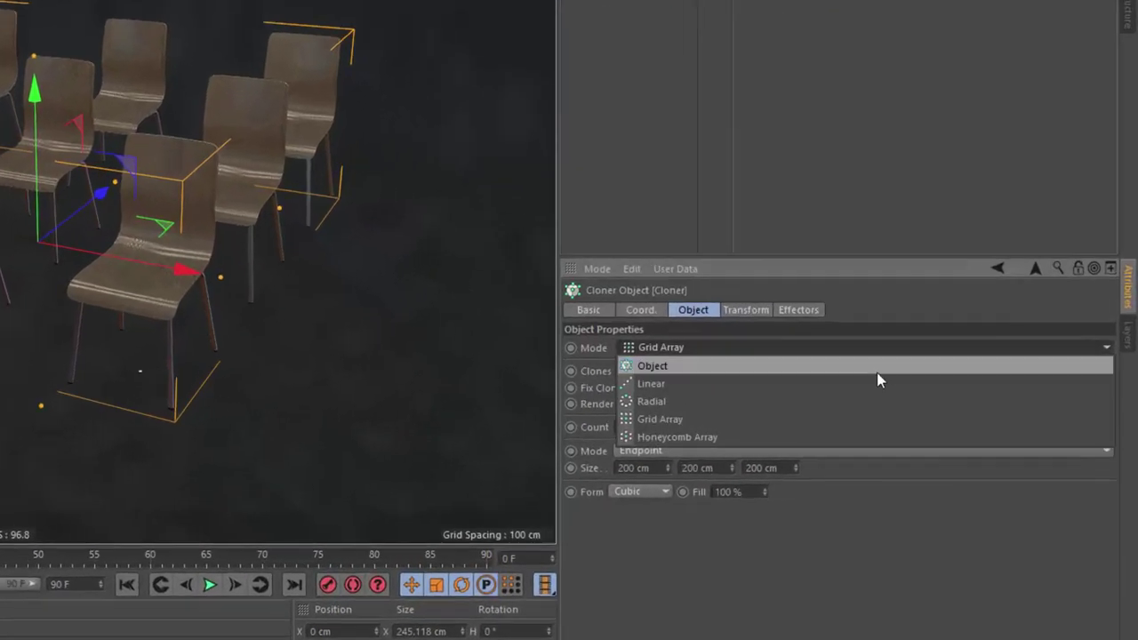
pyautogui.click(952, 446)
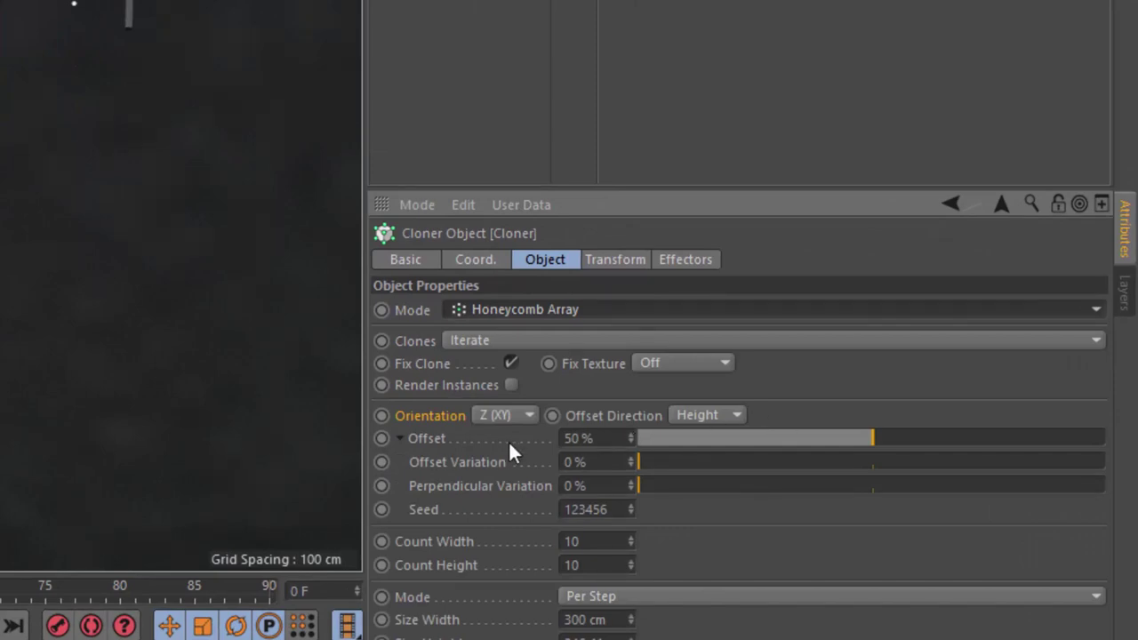
pyautogui.click(499, 416)
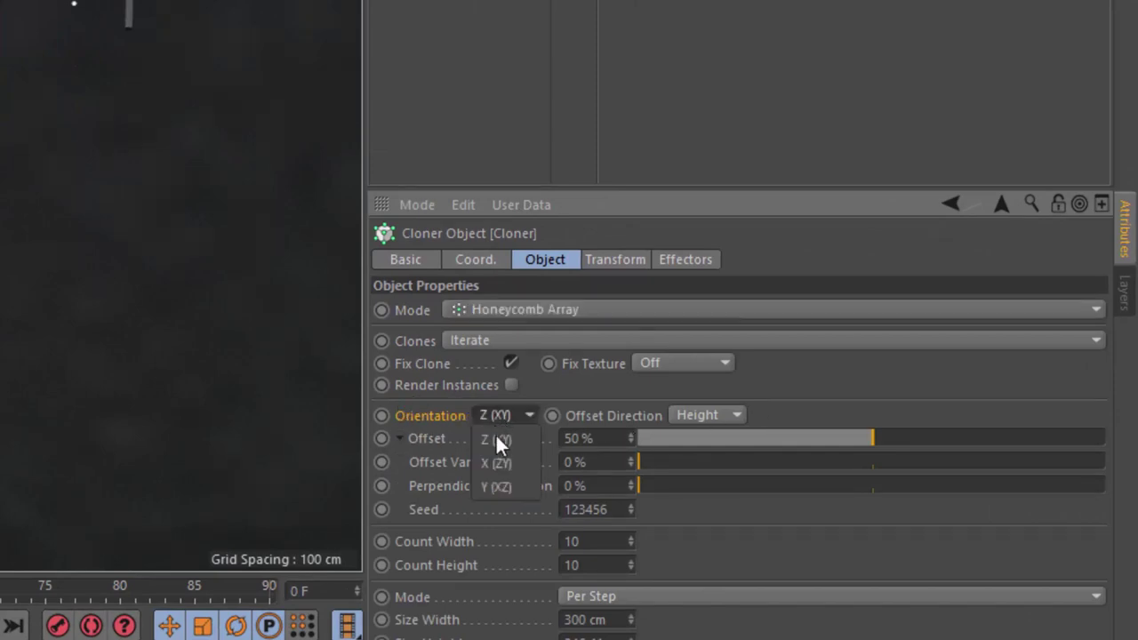
pyautogui.click(488, 487)
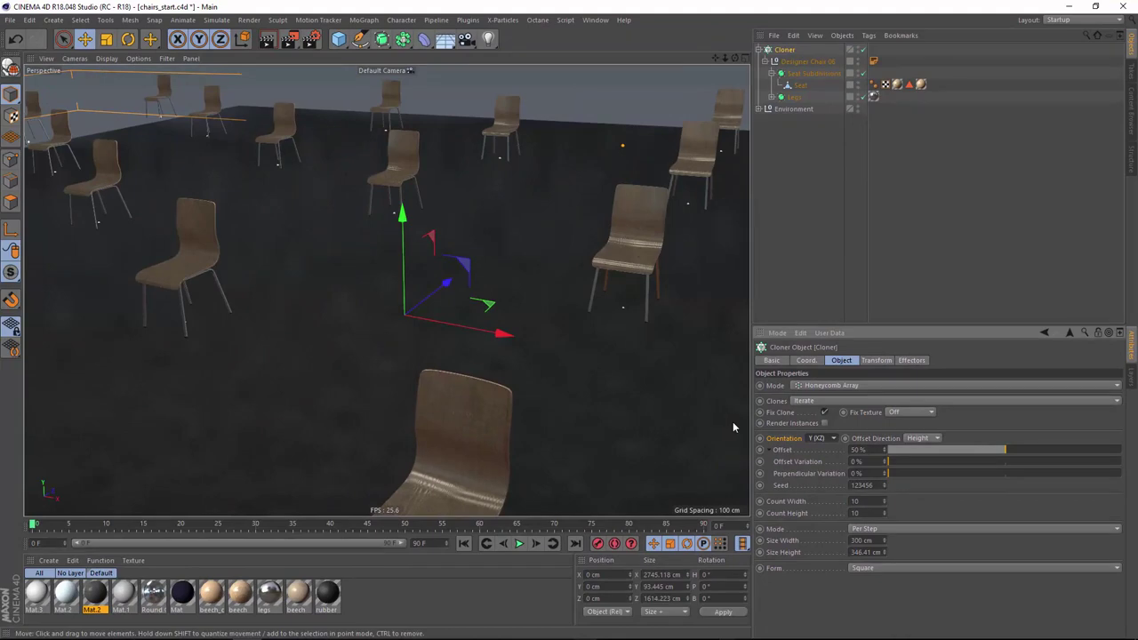
# Step: Set the honeycomb array's size width to 36 cm and its count width to 18
pyautogui.moveTo(885, 540)
pyautogui.mouseDown()
pyautogui.moveTo(800, 541)
pyautogui.moveTo(885, 544)
pyautogui.mouseUp()
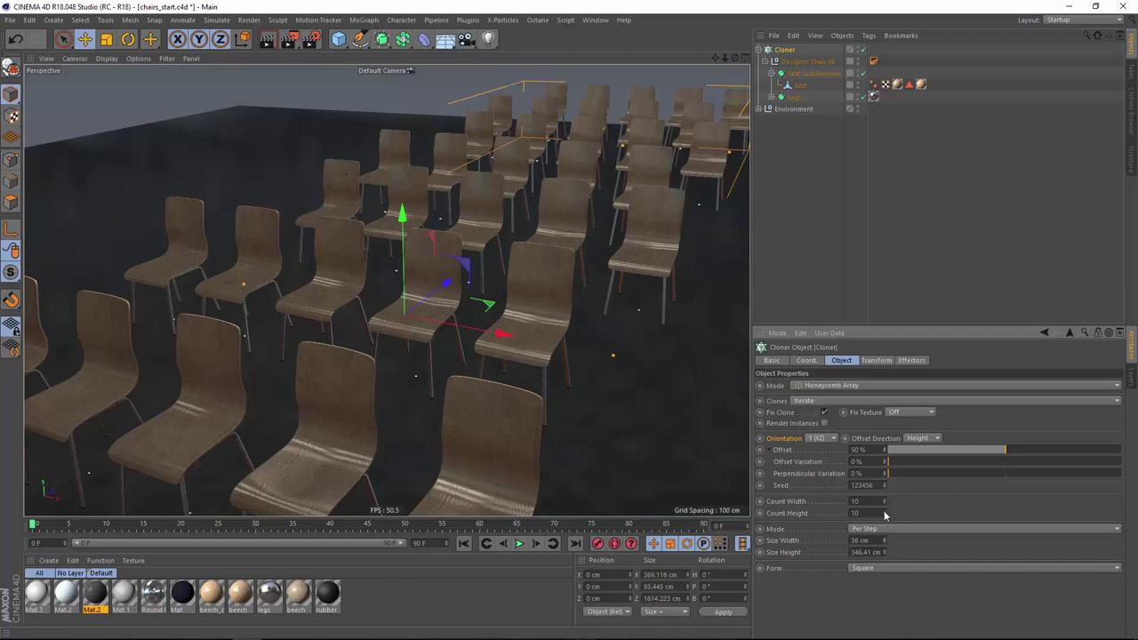
pyautogui.moveTo(885, 501)
pyautogui.mouseDown()
pyautogui.moveTo(903, 502)
pyautogui.moveTo(905, 534)
pyautogui.mouseUp()
pyautogui.moveTo(734, 57); pyautogui.dragTo(636, 64)
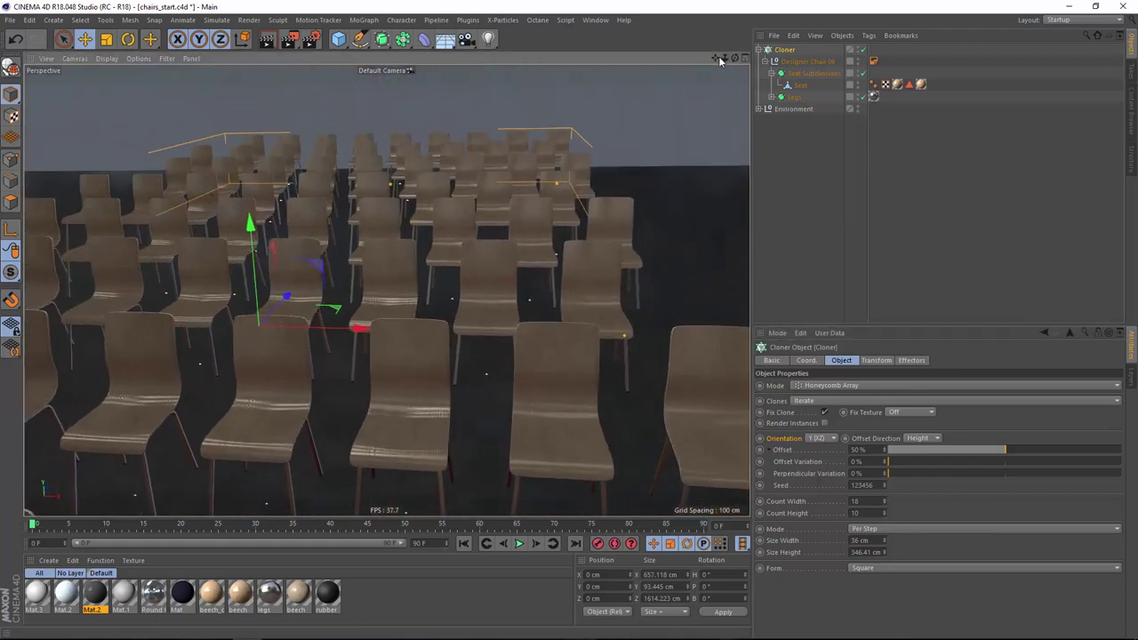
pyautogui.moveTo(725, 57); pyautogui.dragTo(632, 64)
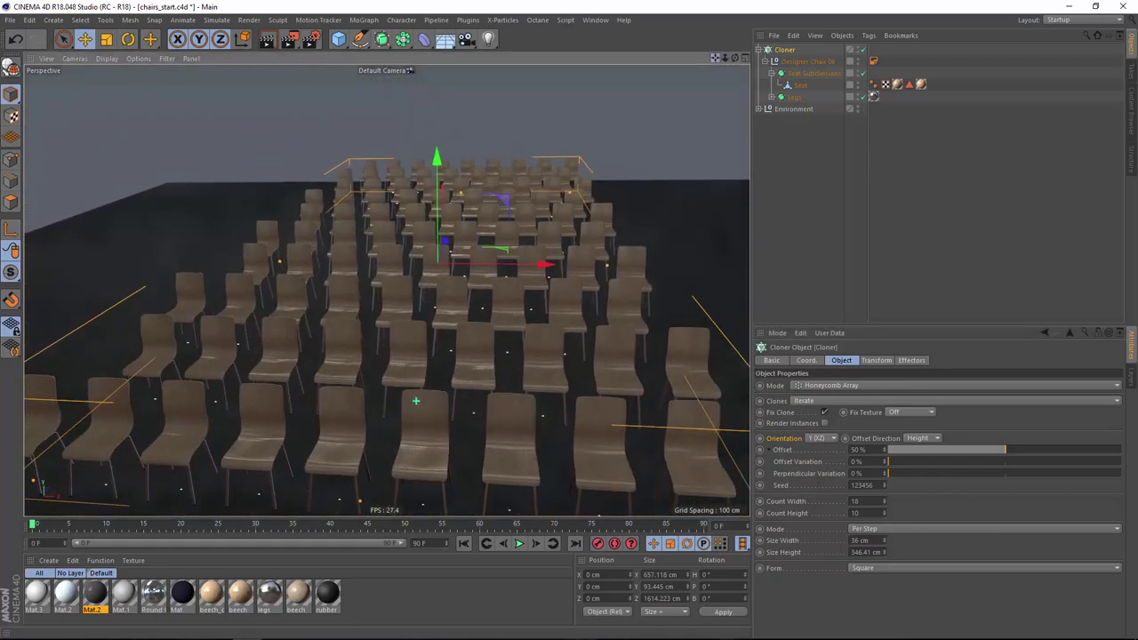
pyautogui.moveTo(987, 460)
pyautogui.mouseDown()
pyautogui.moveTo(999, 450)
pyautogui.moveTo(1119, 456)
pyautogui.moveTo(1086, 472)
pyautogui.moveTo(1116, 468)
pyautogui.moveTo(865, 473)
pyautogui.moveTo(1060, 469)
pyautogui.moveTo(1004, 471)
pyautogui.mouseUp()
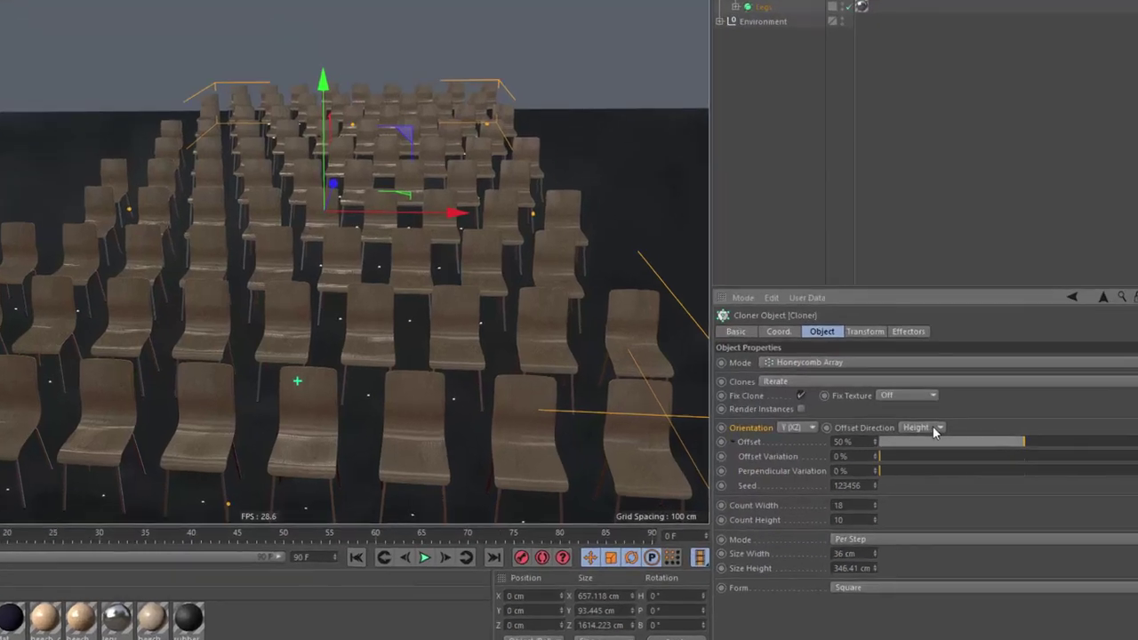
# Step: Set the honeycomb offset direction to Width, with a size height of 175 cm and a size width of 52.41 cm
pyautogui.click(932, 437)
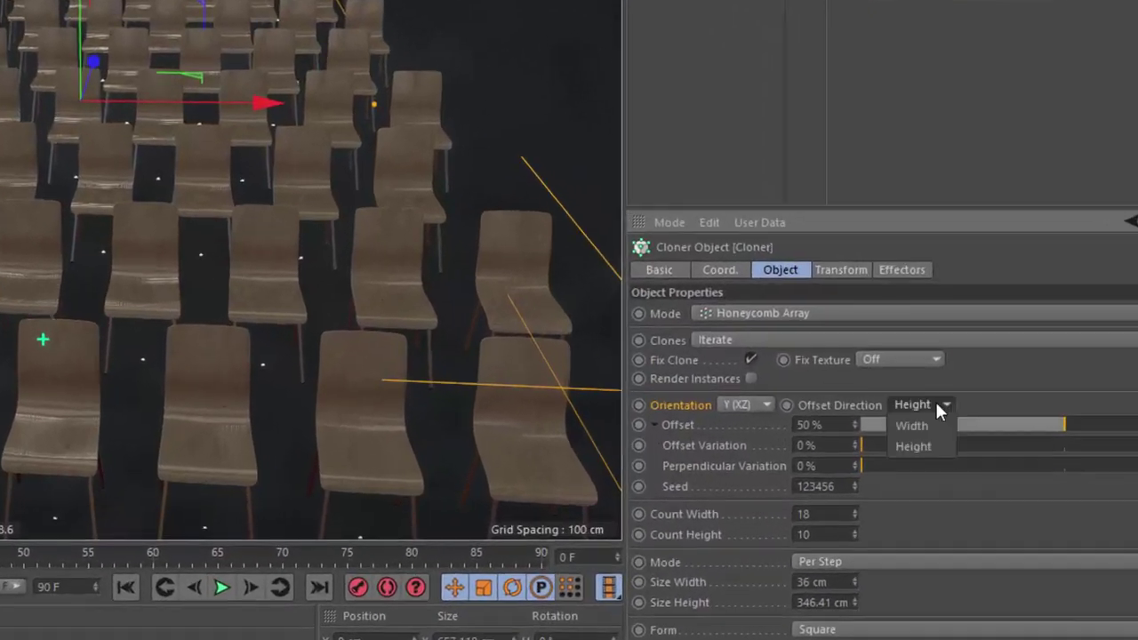
pyautogui.click(936, 417)
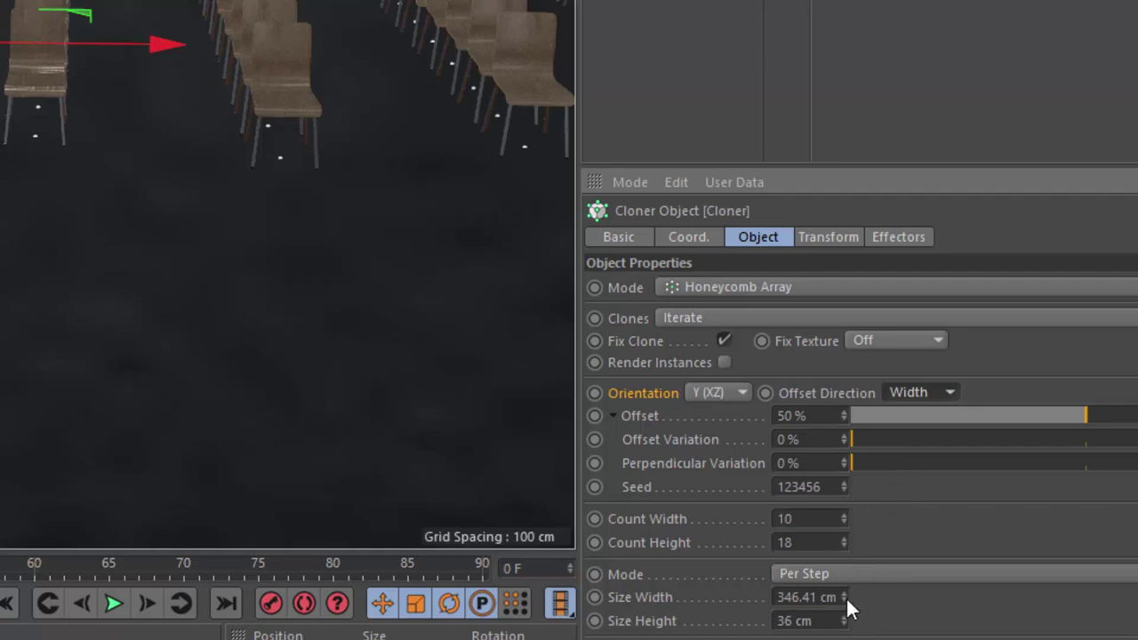
pyautogui.click(801, 621)
pyautogui.write('17')
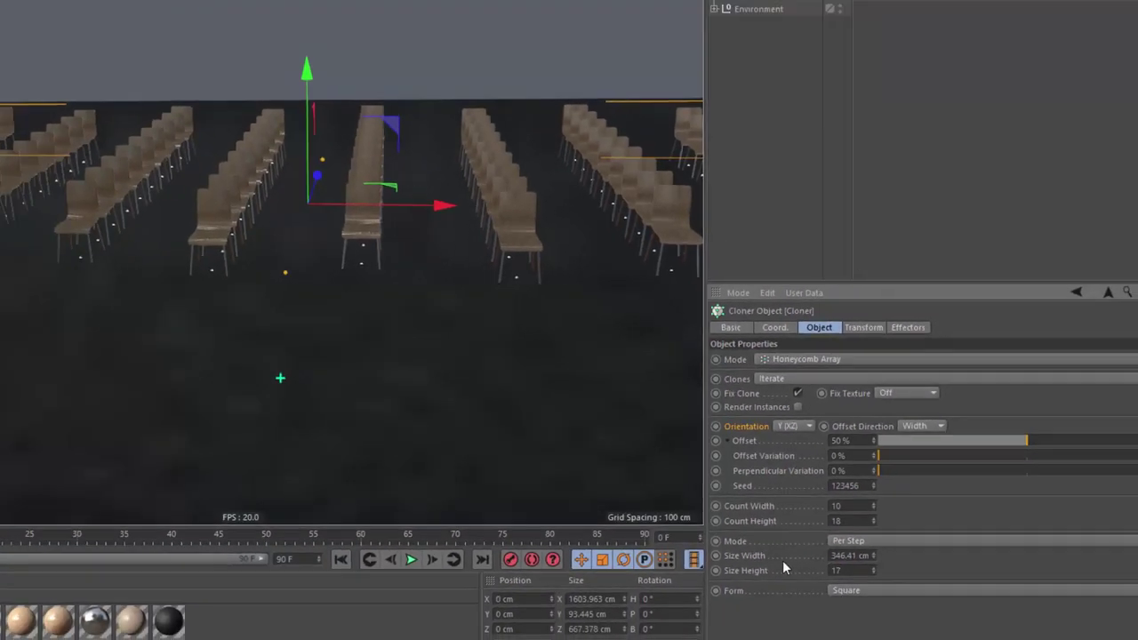
pyautogui.write('5')
pyautogui.press('Return')
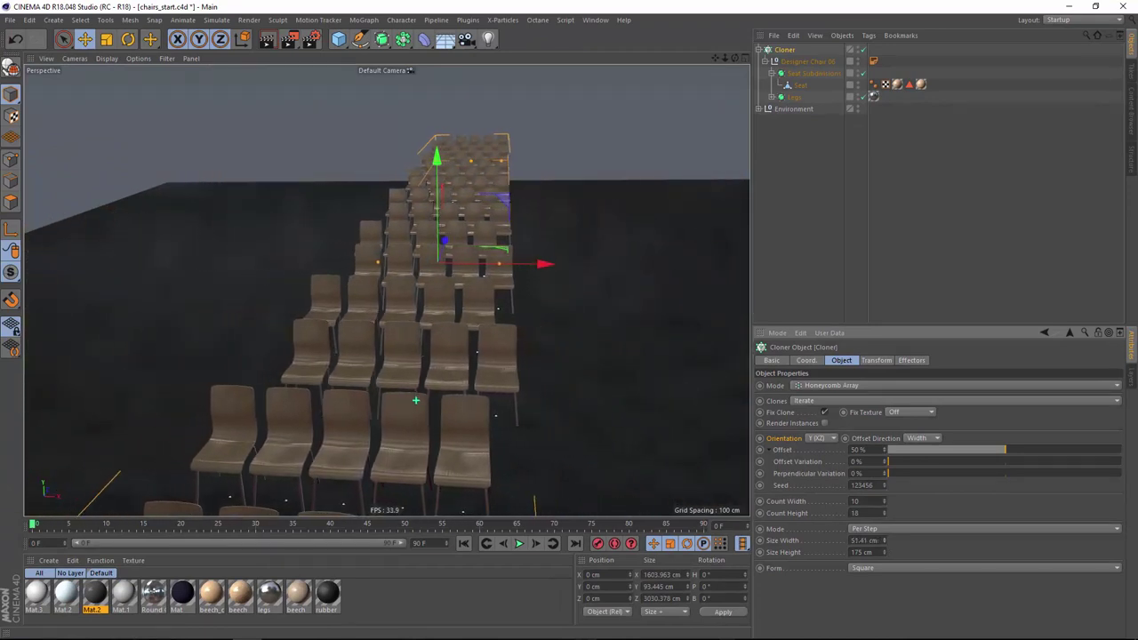
pyautogui.moveTo(884, 541); pyautogui.dragTo(883, 541)
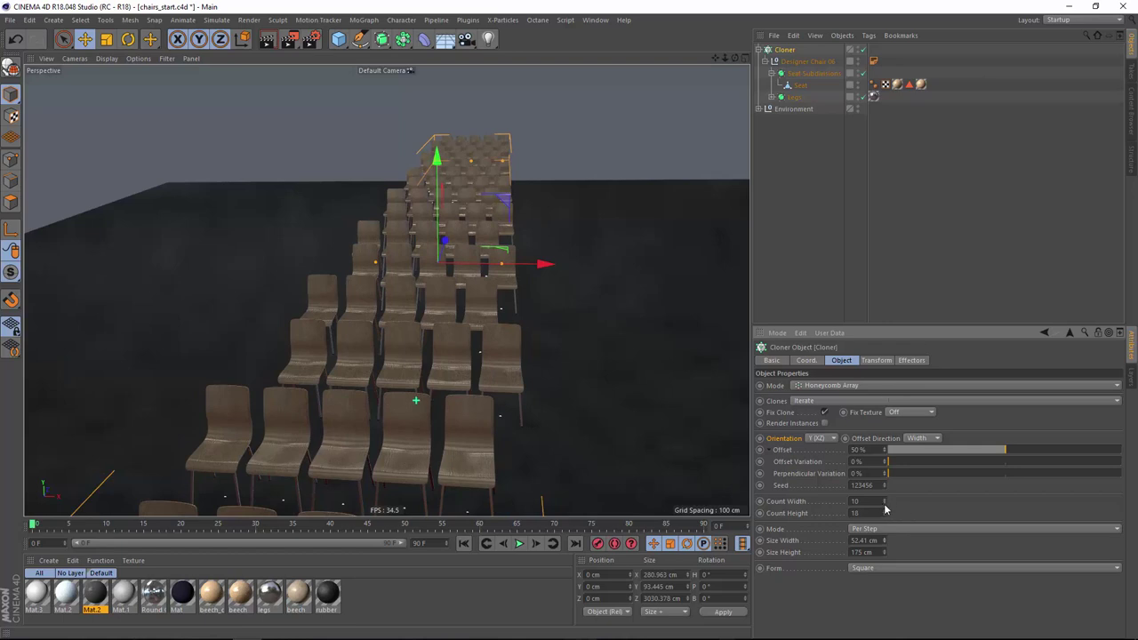
# Step: Set the honeycomb array's count width to 20 and count height to 5
pyautogui.click(855, 500)
pyautogui.write('20')
pyautogui.press('Tab')
pyautogui.write('5')
pyautogui.press('Return')
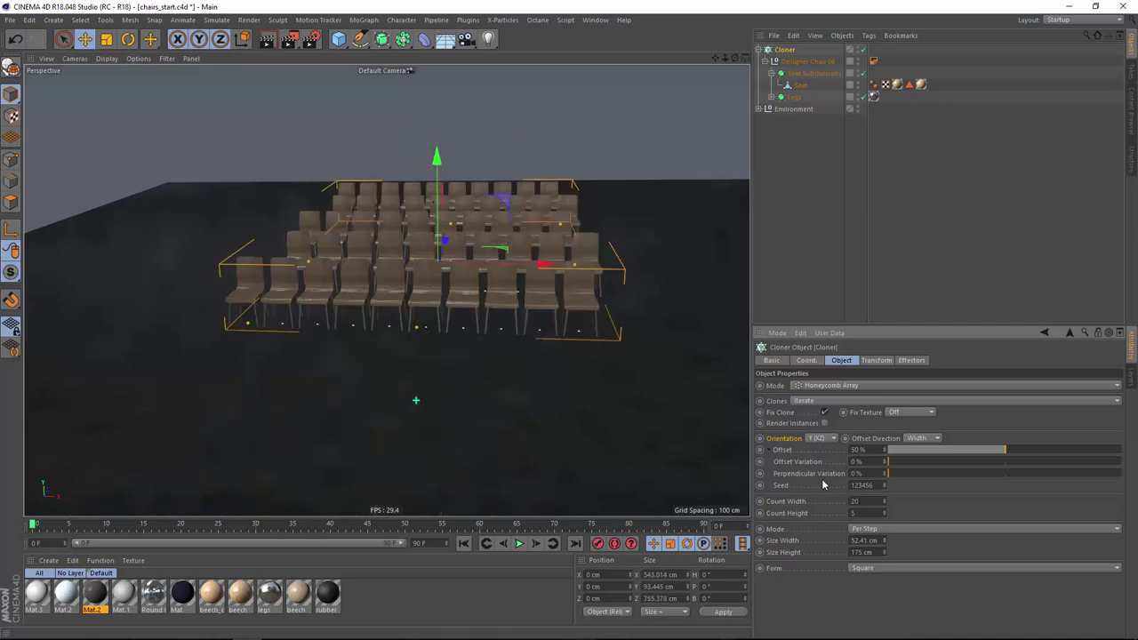
# Step: Try the honeycomb row offset at 0% and 100%, returning it to 50%
pyautogui.moveTo(716, 57); pyautogui.dragTo(689, 105)
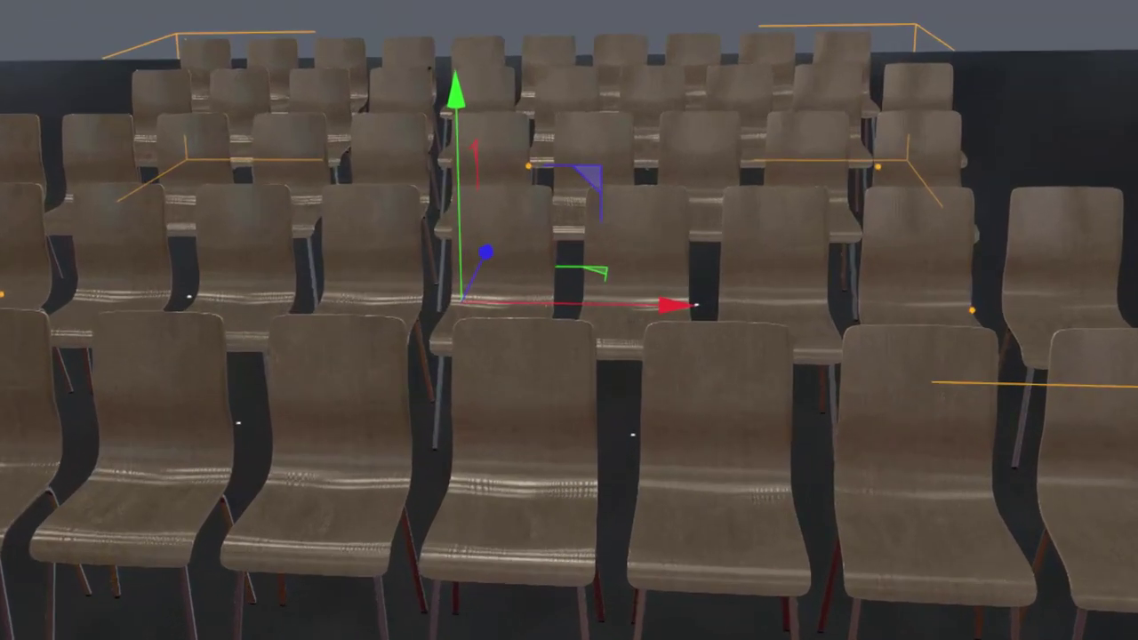
pyautogui.moveTo(761, 518); pyautogui.dragTo(603, 520)
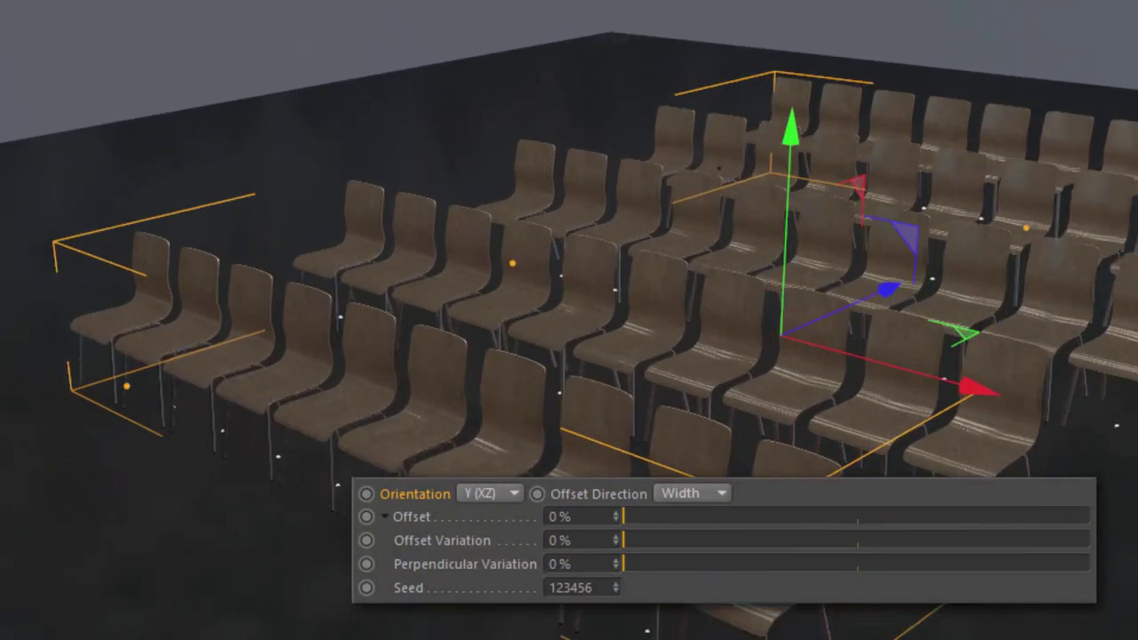
pyautogui.moveTo(696, 516); pyautogui.dragTo(857, 517)
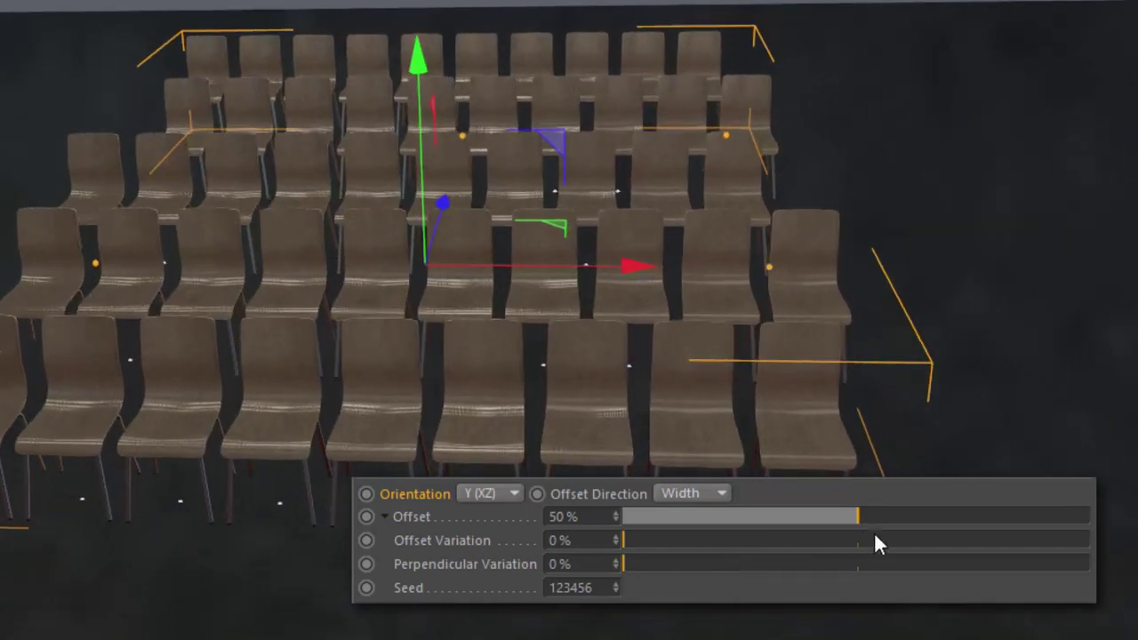
pyautogui.moveTo(879, 519); pyautogui.dragTo(1101, 518)
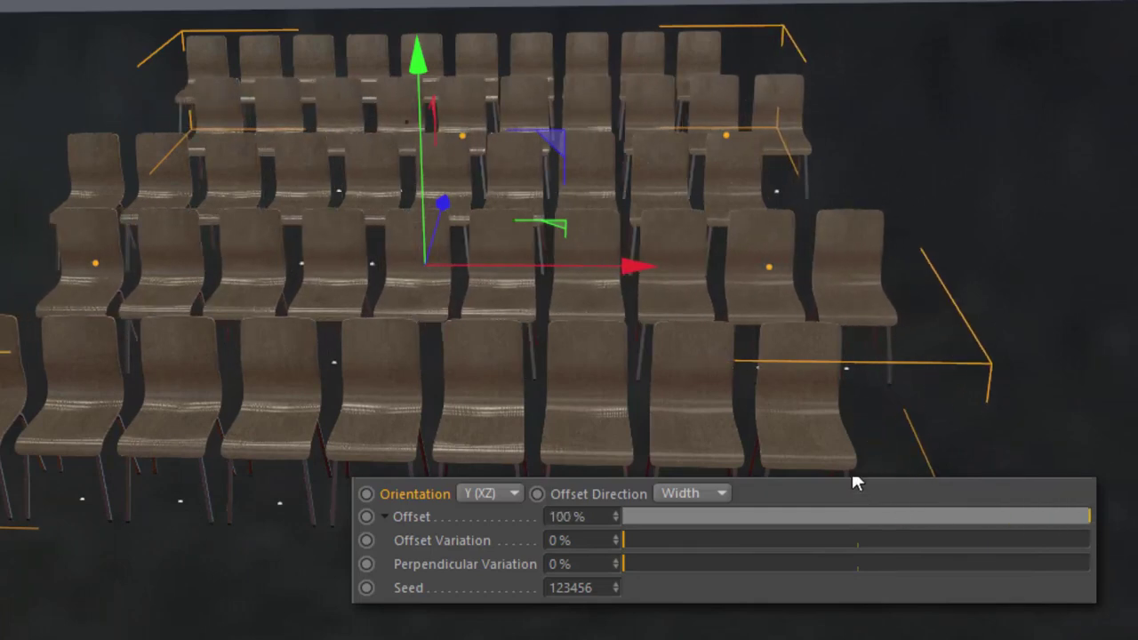
pyautogui.moveTo(861, 510); pyautogui.dragTo(859, 518)
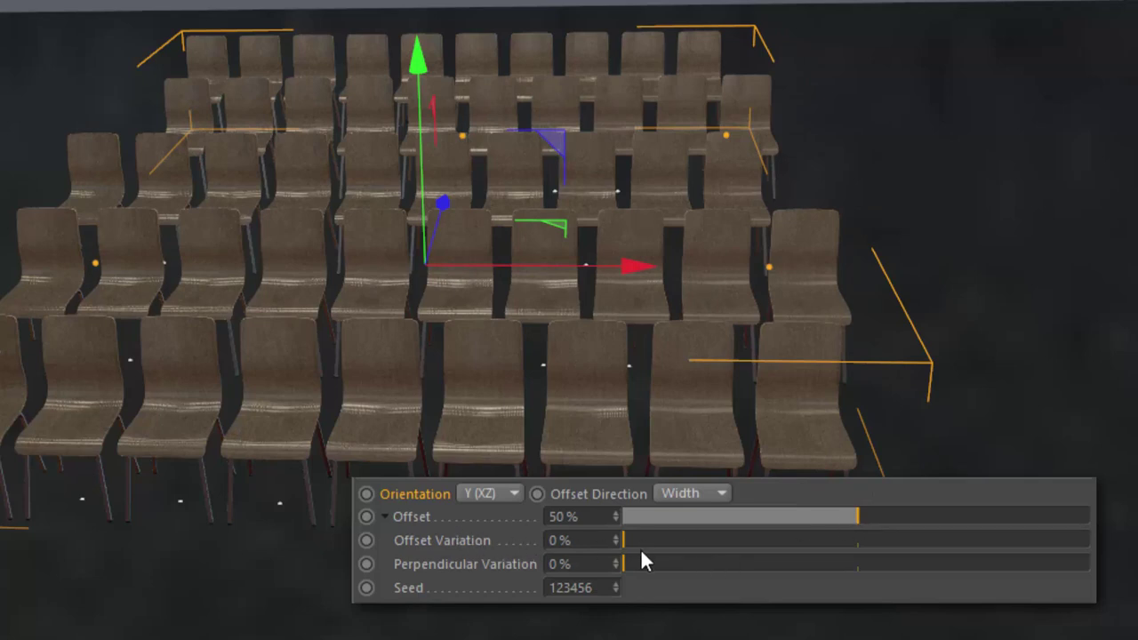
# Step: Give the clones 9% offset variation and 6% perpendicular variation, trying a size width of 45 cm before settling on 60 cm
pyautogui.moveTo(637, 540); pyautogui.dragTo(653, 577)
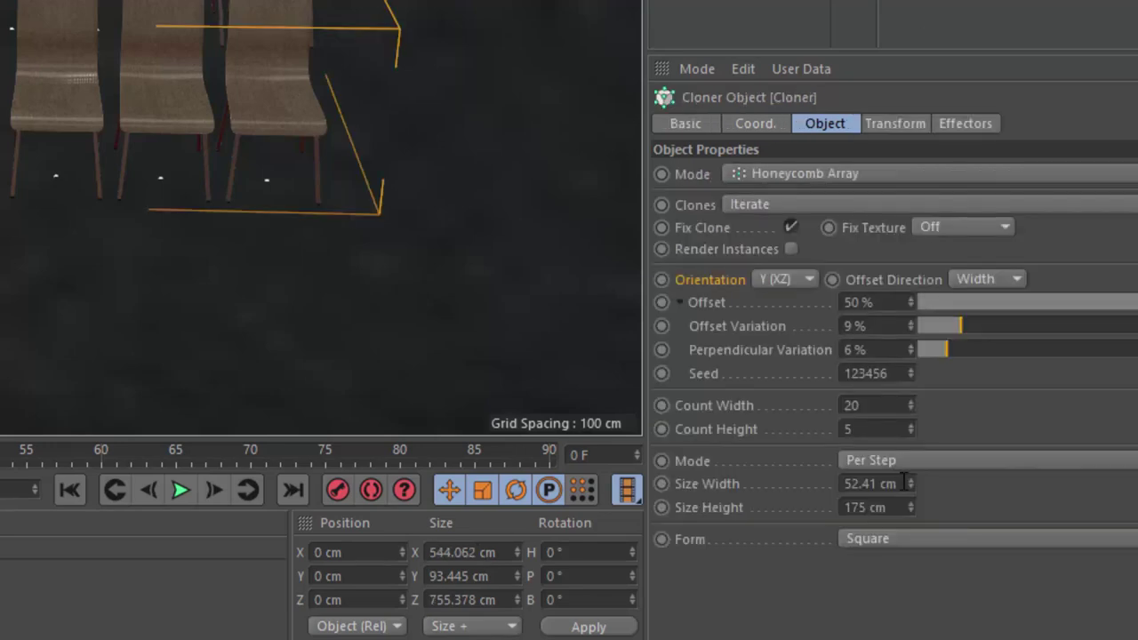
pyautogui.doubleClick(867, 484)
pyautogui.write('45')
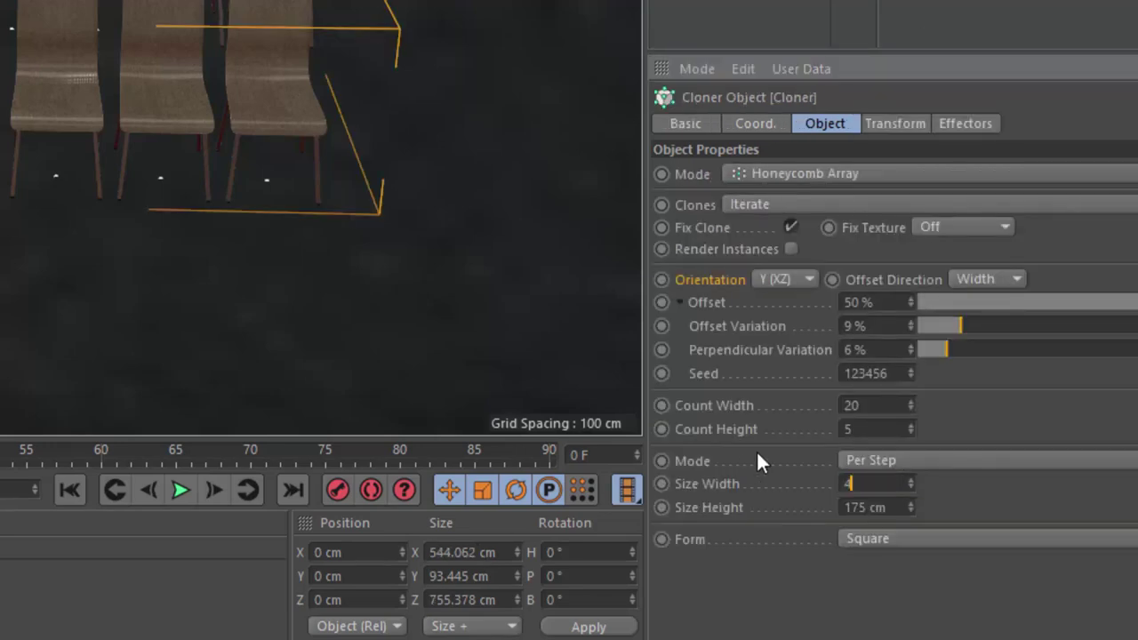
pyautogui.press('Return')
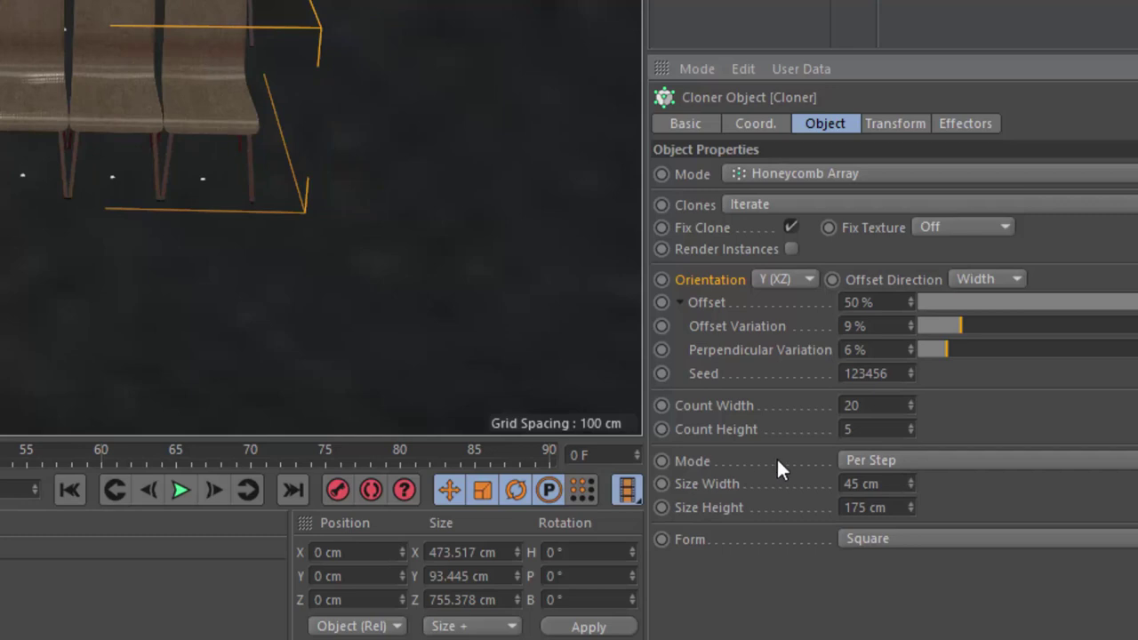
pyautogui.moveTo(907, 481); pyautogui.dragTo(933, 482)
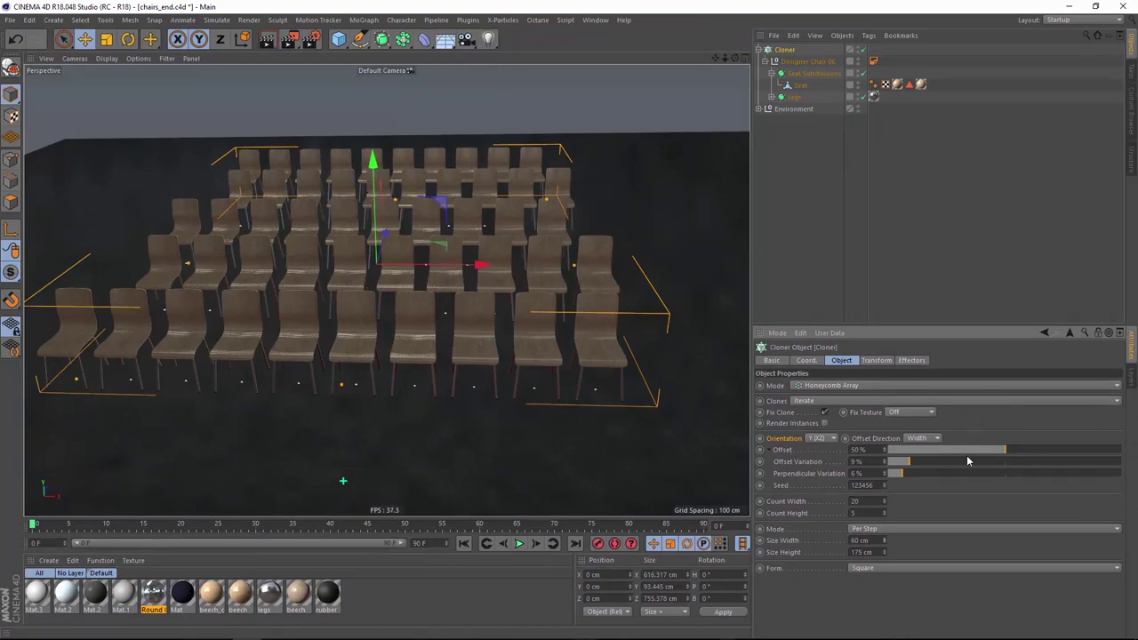
# Step: Widen the seating rows to a count width of 40, keeping the row offset at 50%
pyautogui.moveTo(1004, 450)
pyautogui.mouseDown()
pyautogui.moveTo(857, 449)
pyautogui.moveTo(1009, 442)
pyautogui.mouseUp()
pyautogui.click(855, 502)
pyautogui.write('40')
pyautogui.press('Return')
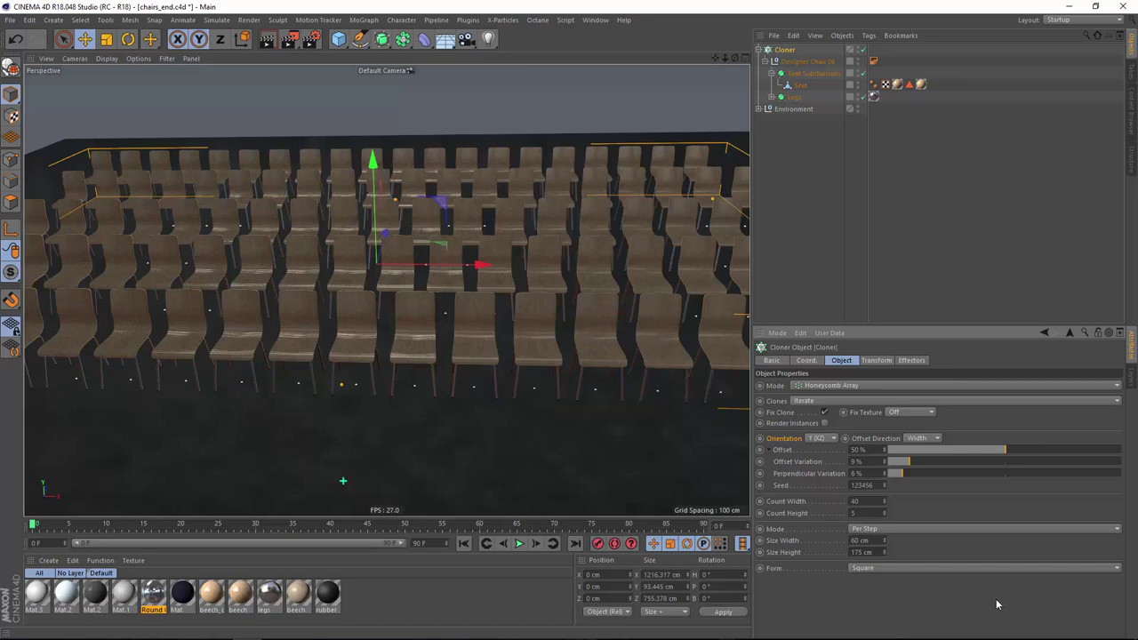
pyautogui.moveTo(1007, 451); pyautogui.dragTo(1006, 479)
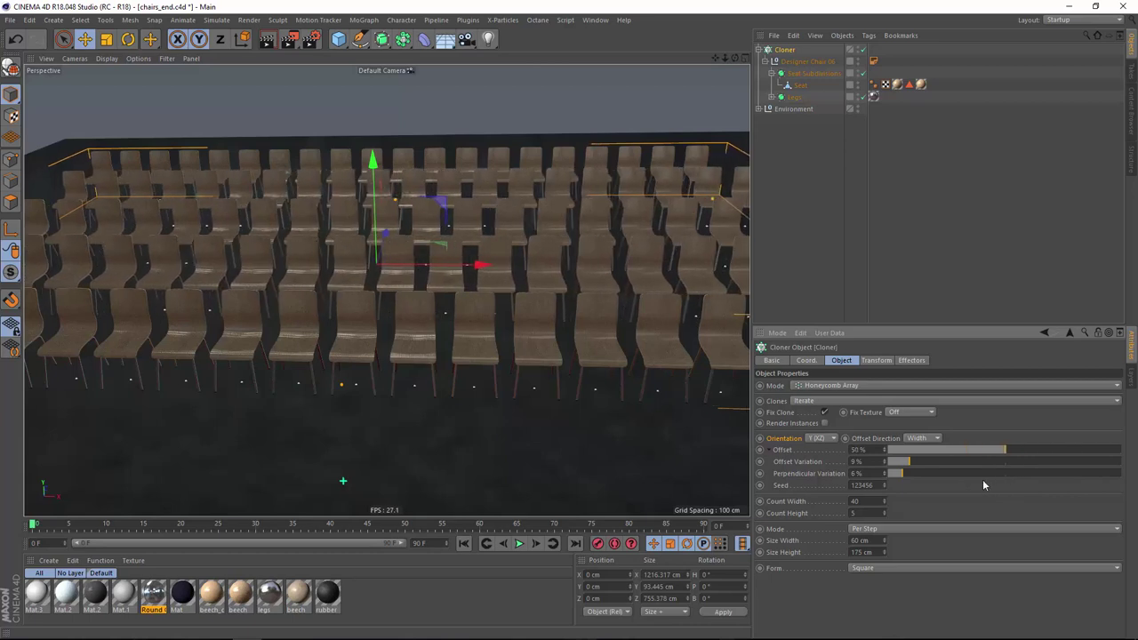